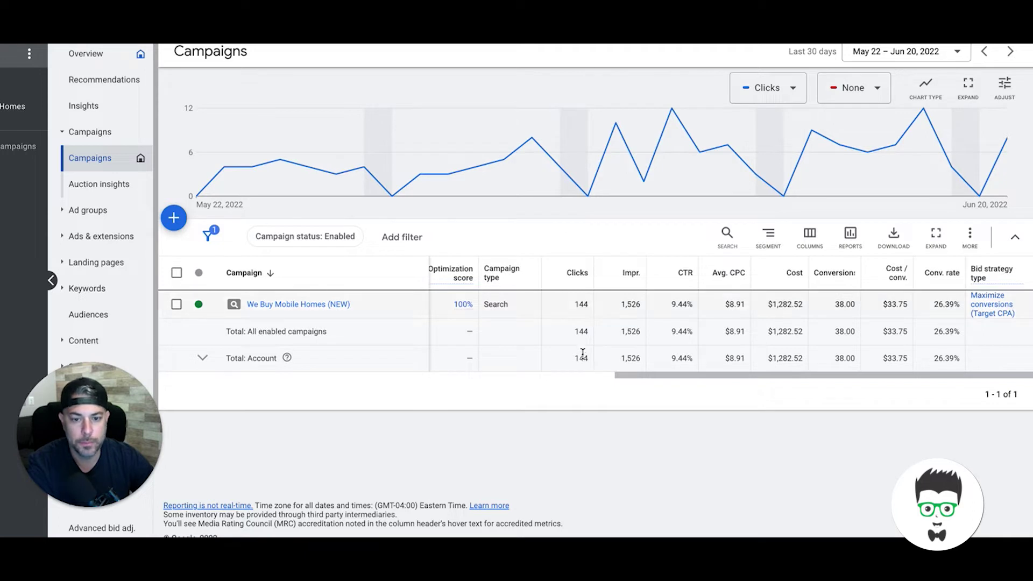
# Scroll the Campaigns table to view the We Buy Mobile Homes (NEW) campaign's clicks, cost and conversions.
pyautogui.hscroll(-2, 546, 310)
# Scroll the campaign table sideways to check the $52.00/day budget and Limited by budget status.
pyautogui.hscroll(-3, 546, 311)
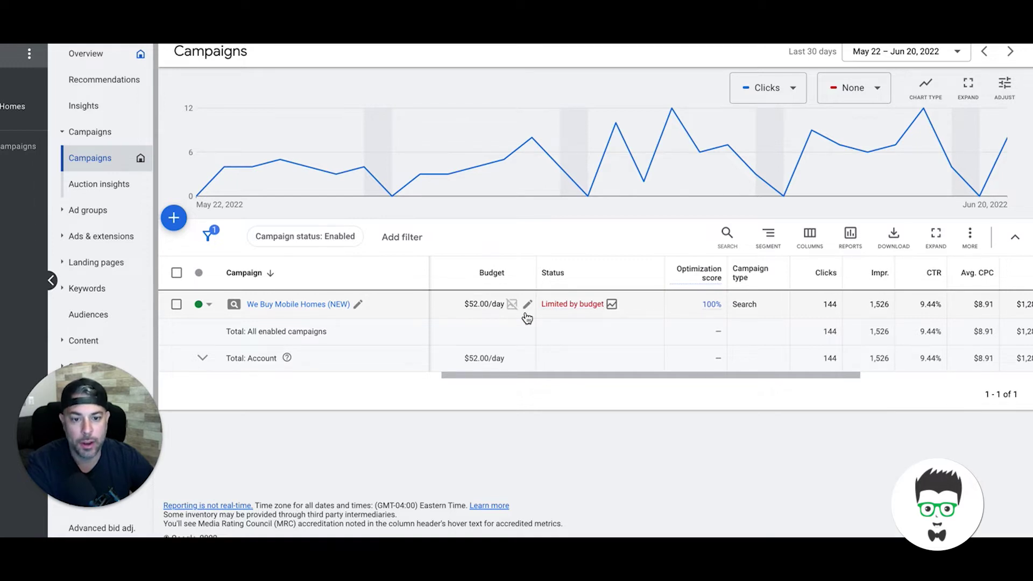
pyautogui.hscroll(4, 527, 317)
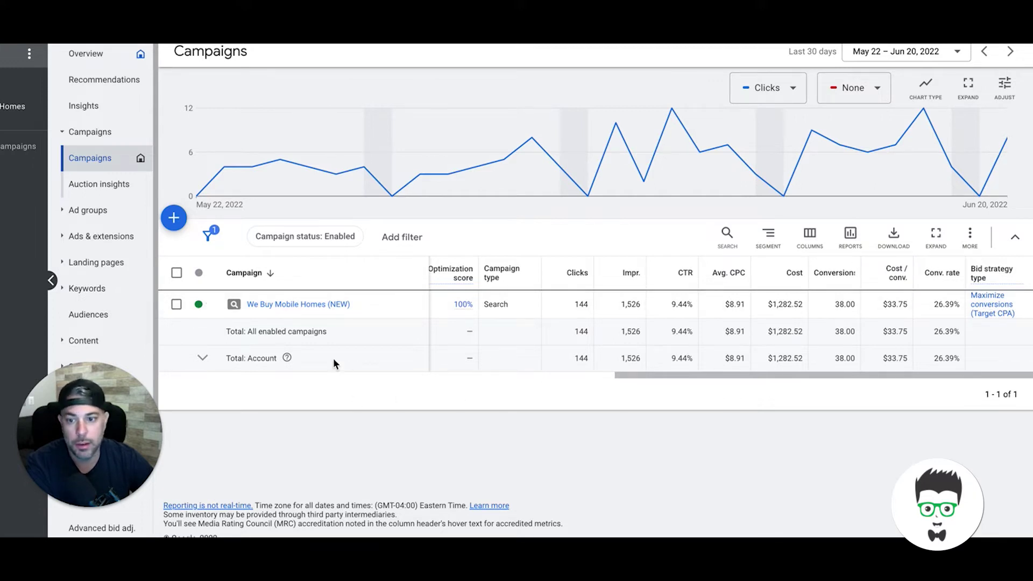
# Open the We Buy Mobile Homes (NEW) campaign's ad groups and scroll through them.
pyautogui.click(312, 311)
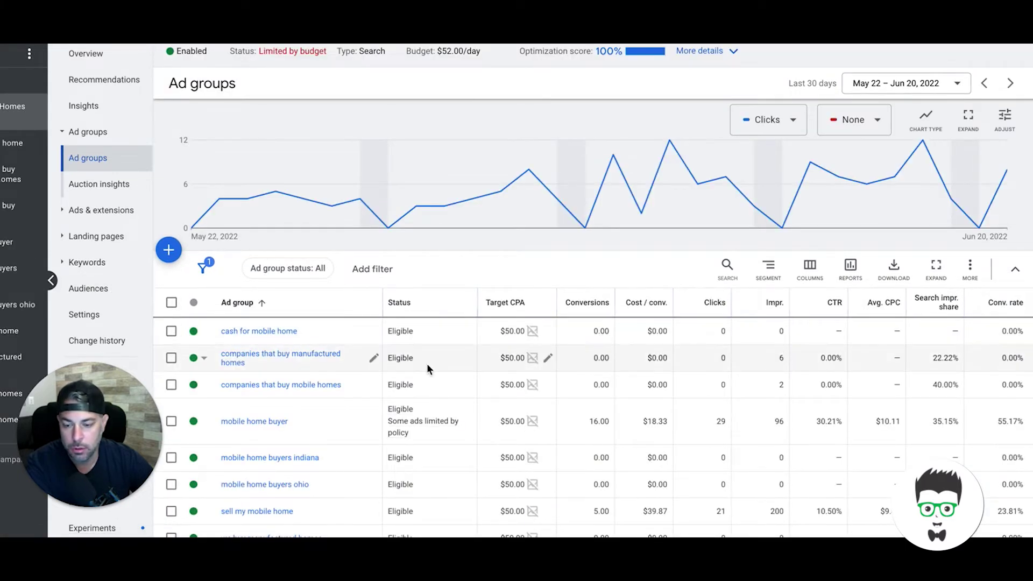
pyautogui.scroll(-3, 427, 363)
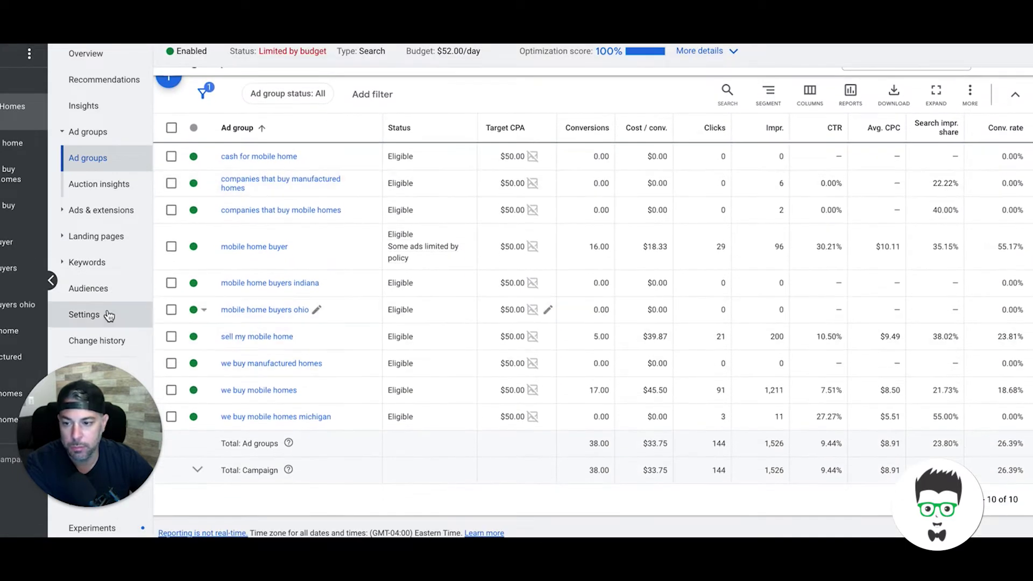
pyautogui.moveTo(90, 413); pyautogui.dragTo(110, 123)
# Look through the campaign's excluded locations list.
pyautogui.click(89, 397)
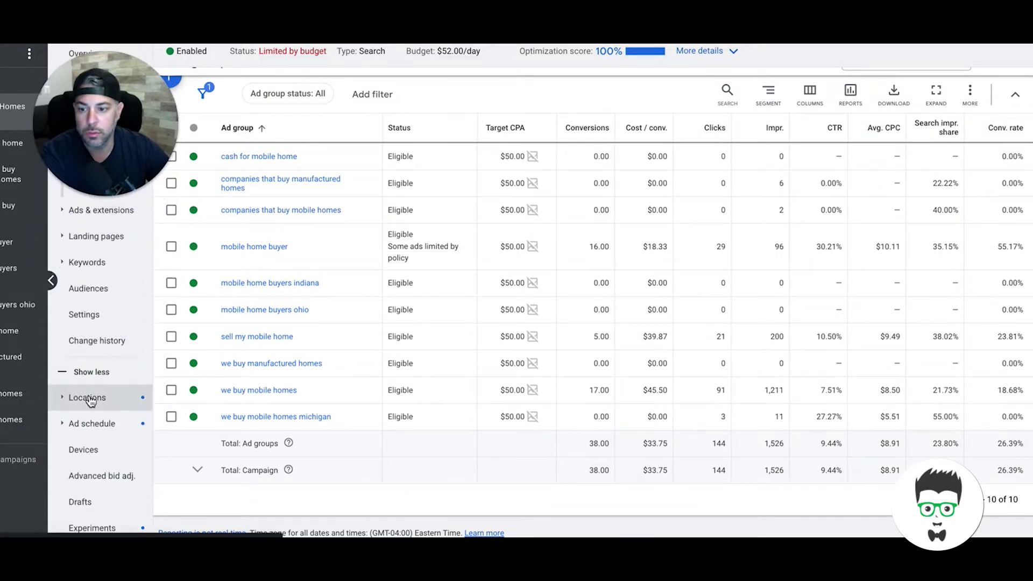
pyautogui.click(90, 399)
pyautogui.scroll(-2, 357, 408)
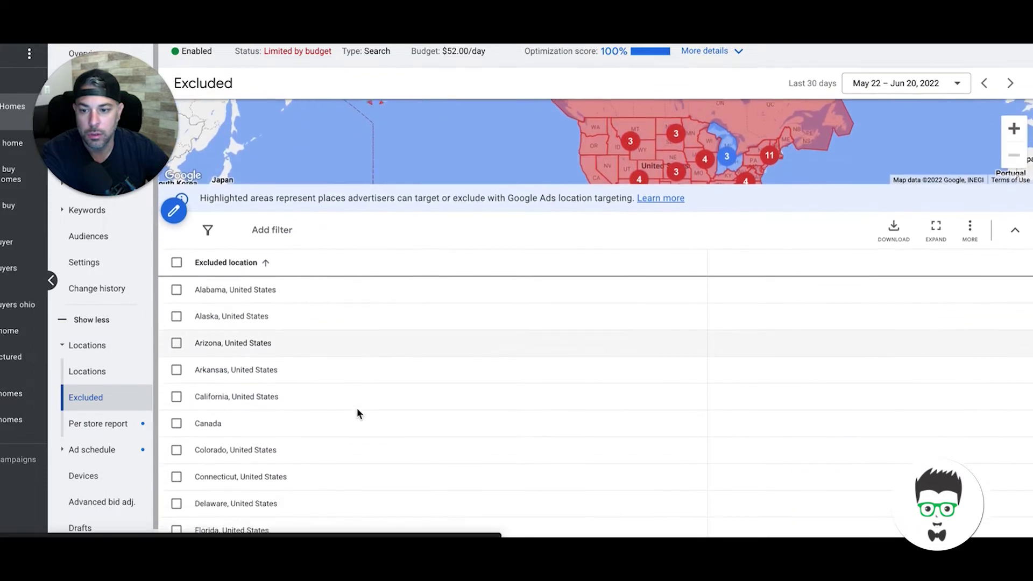
pyautogui.scroll(-2, 356, 408)
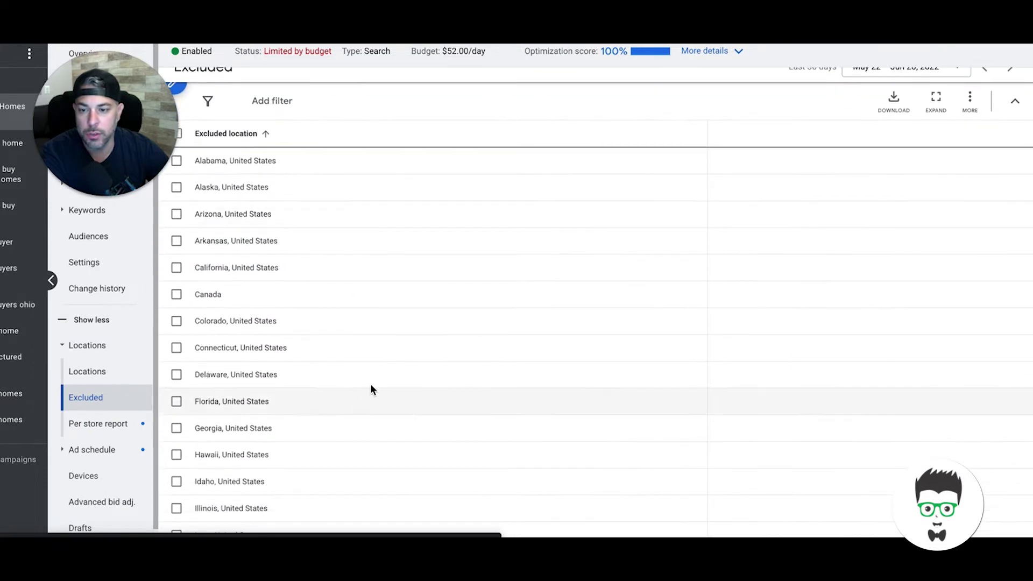
pyautogui.scroll(2, 400, 332)
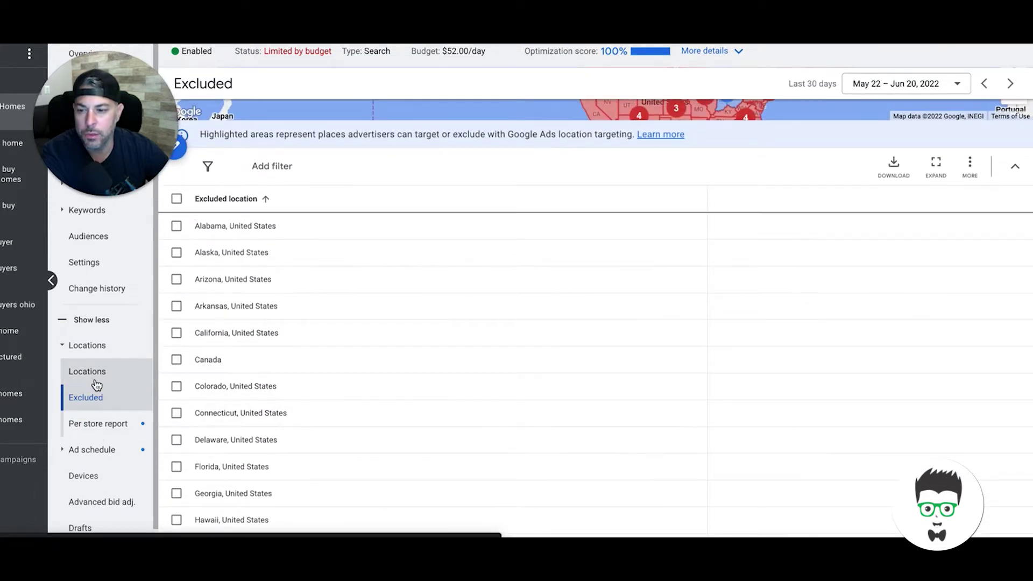
# Show the targeted locations Indiana, Michigan and Ohio, then return to the ad groups list.
pyautogui.click(96, 375)
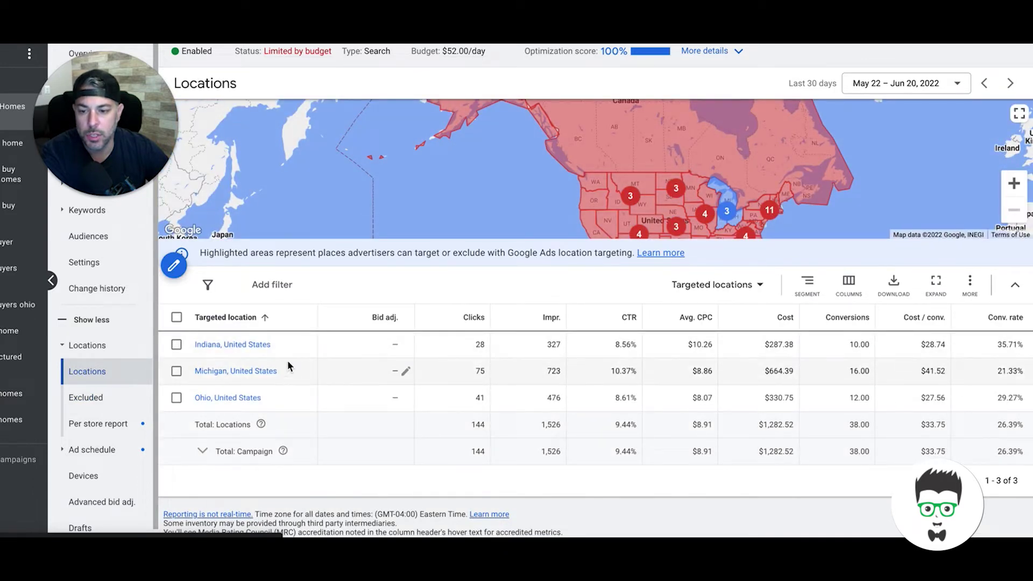
pyautogui.moveTo(135, 161)
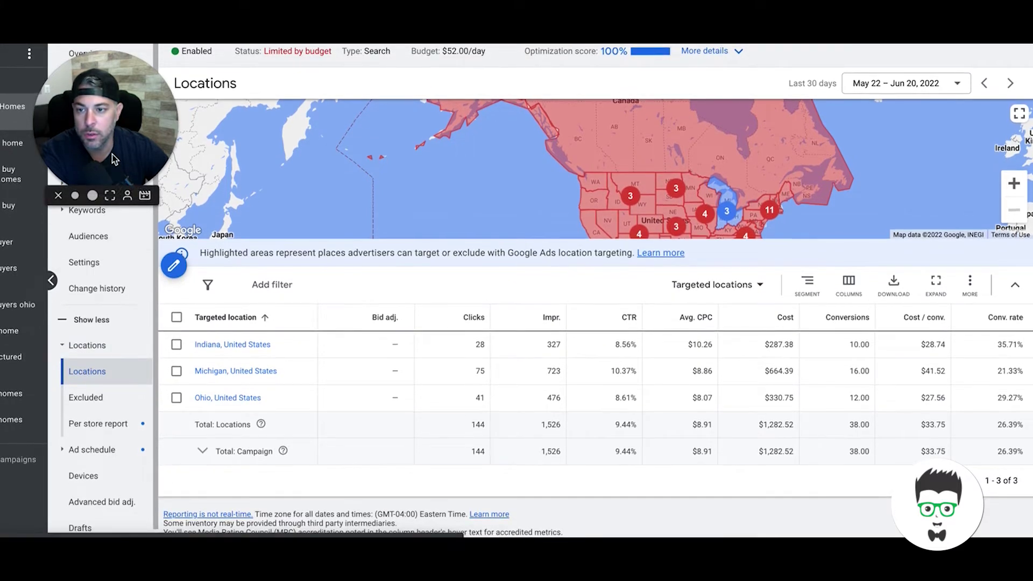
pyautogui.moveTo(116, 171); pyautogui.dragTo(100, 500)
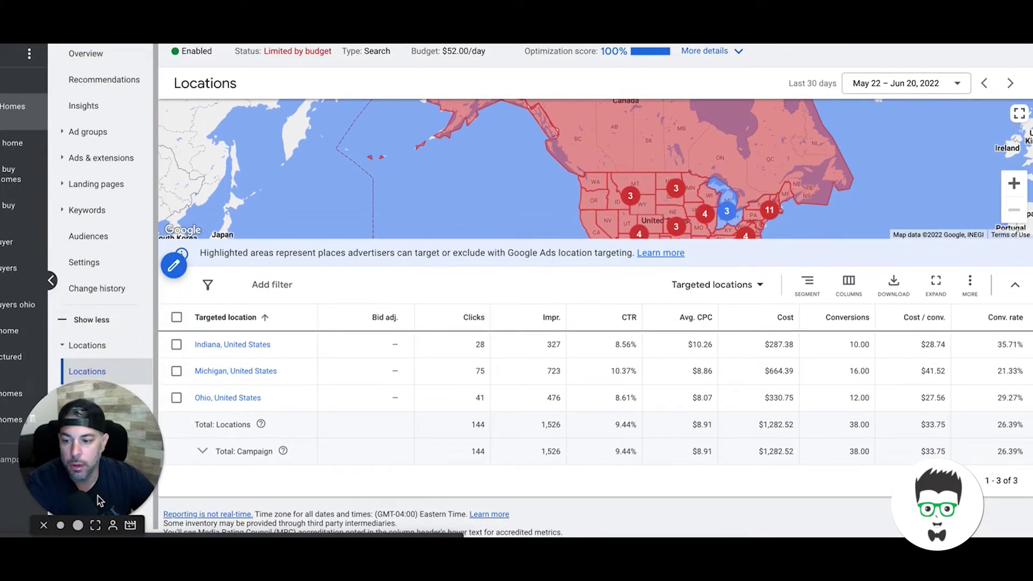
pyautogui.click(86, 135)
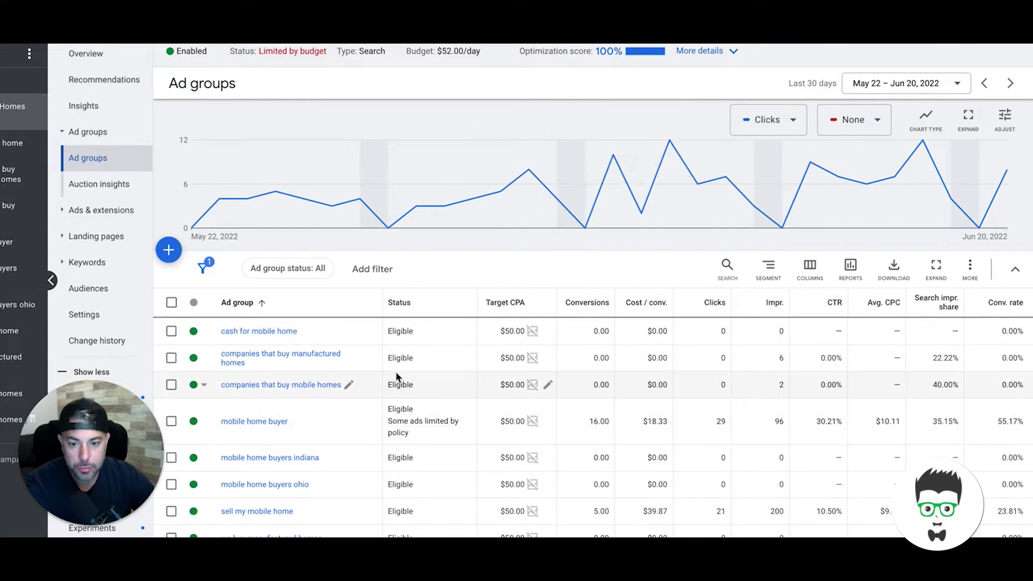
# Scroll through all ten ad groups' results, then open the campaign's search keywords.
pyautogui.scroll(-3, 390, 372)
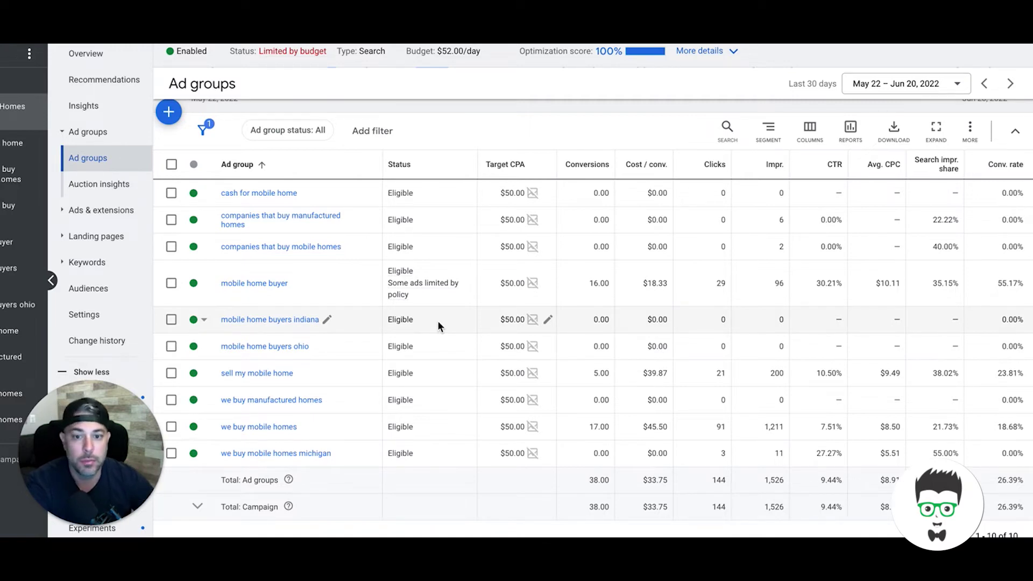
pyautogui.scroll(1, 492, 269)
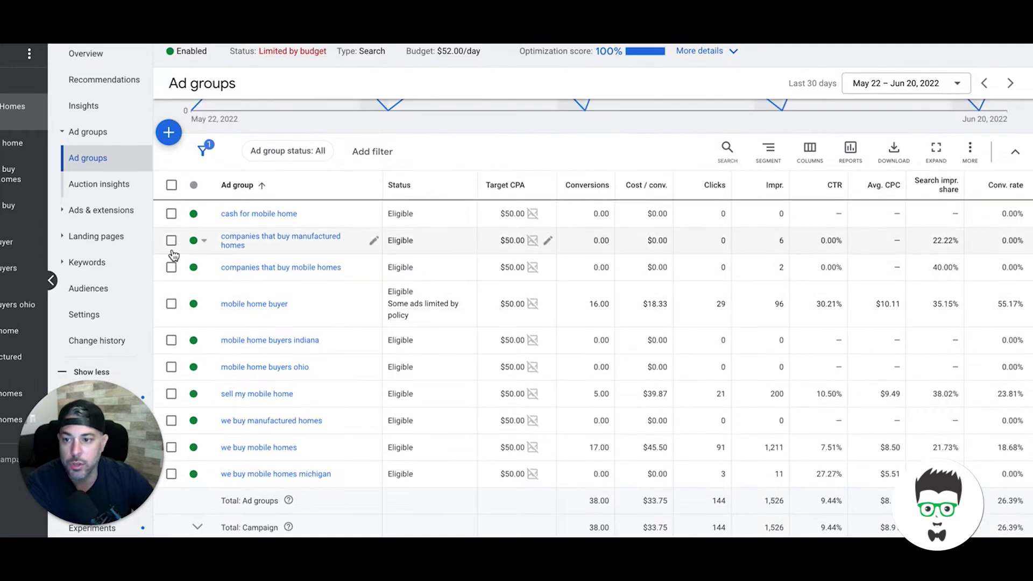
pyautogui.click(95, 263)
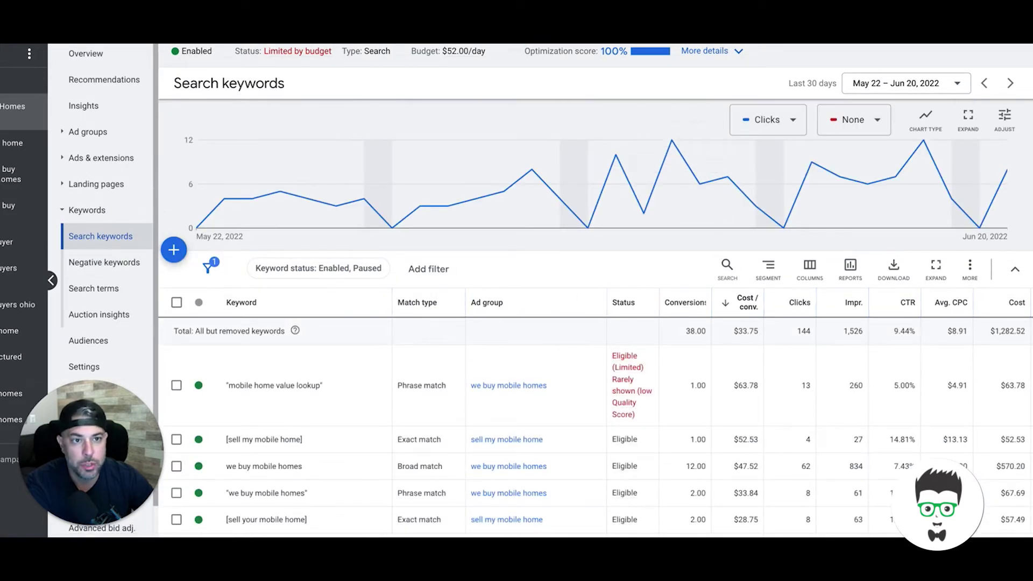
pyautogui.click(727, 46)
# Review the conversion actions Summary: call extension LEAD 9.00, Phone Call 15.00, contact form LEAD 14.00.
pyautogui.click(608, 94)
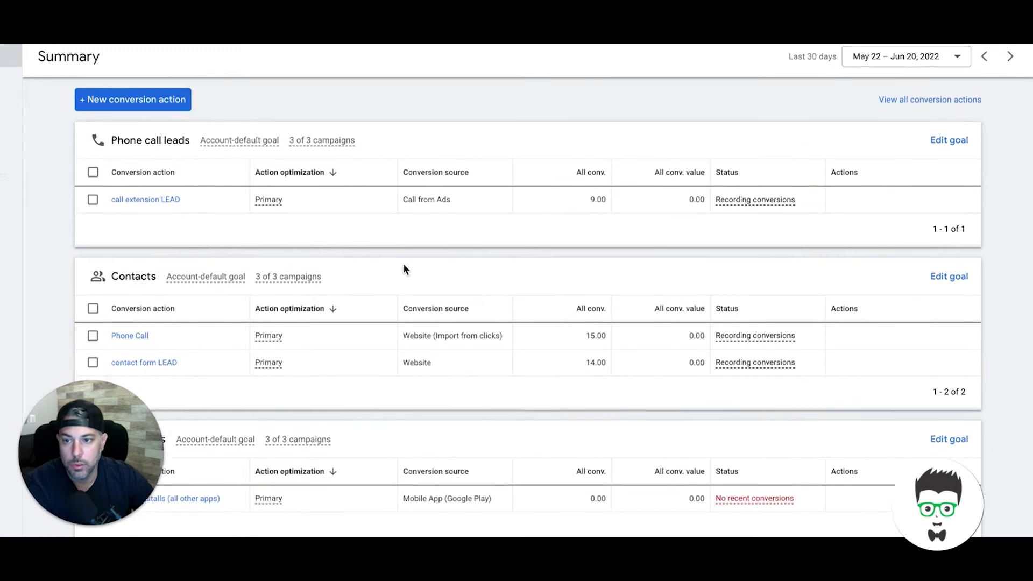
pyautogui.scroll(-1, 402, 263)
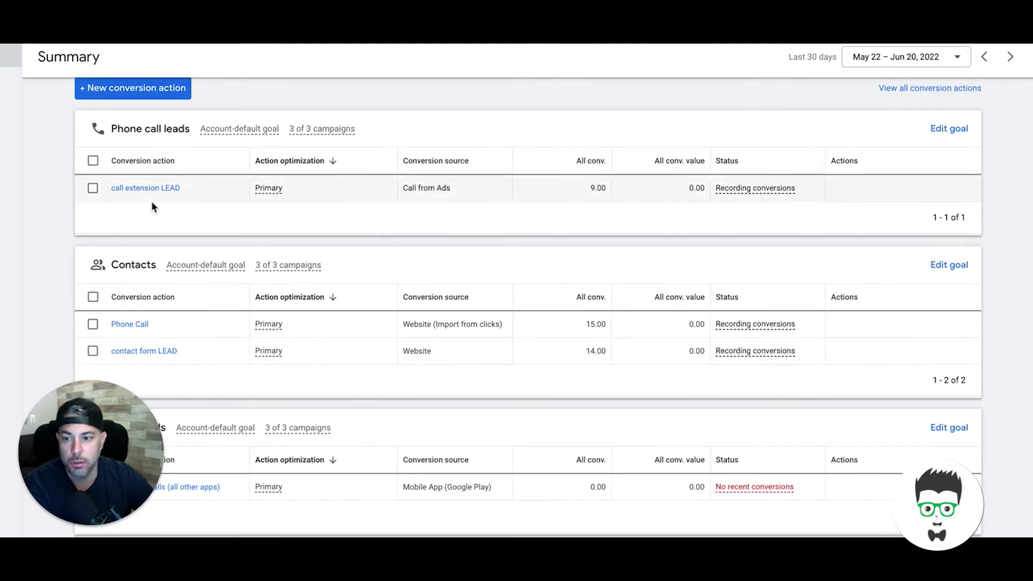
pyautogui.scroll(-2, 152, 206)
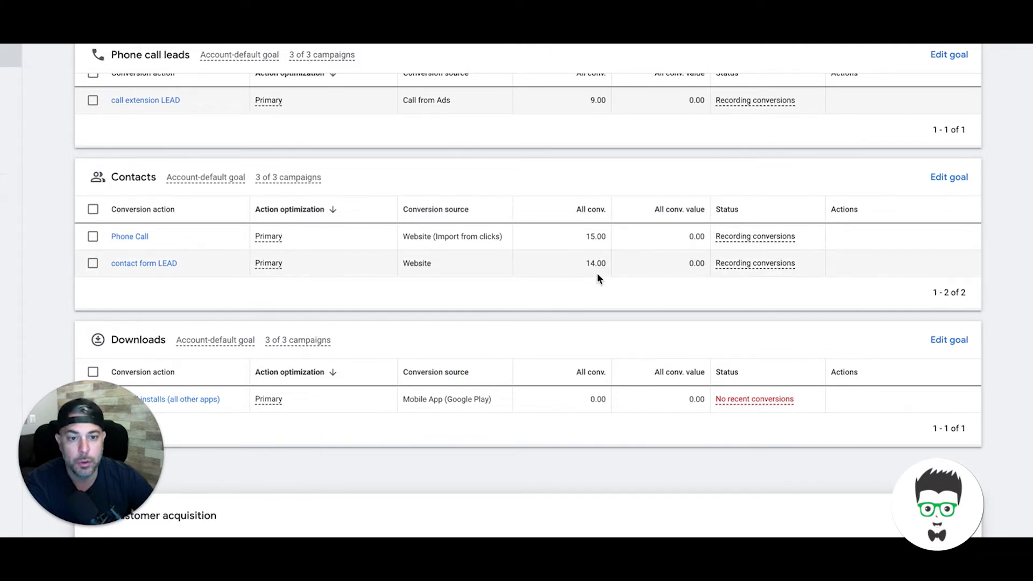
pyautogui.scroll(1, 598, 277)
pyautogui.scroll(1, 596, 273)
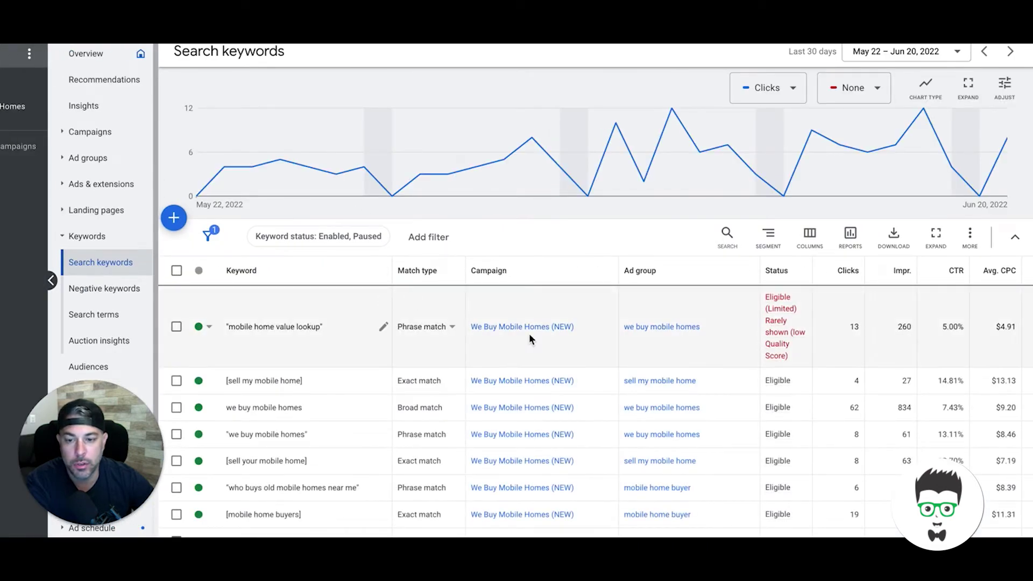
# Show all 81 keywords at 500 rows per page, sorted by conversions from highest.
pyautogui.scroll(-2, 528, 333)
pyautogui.scroll(-1, 529, 336)
pyautogui.hscroll(5, 529, 337)
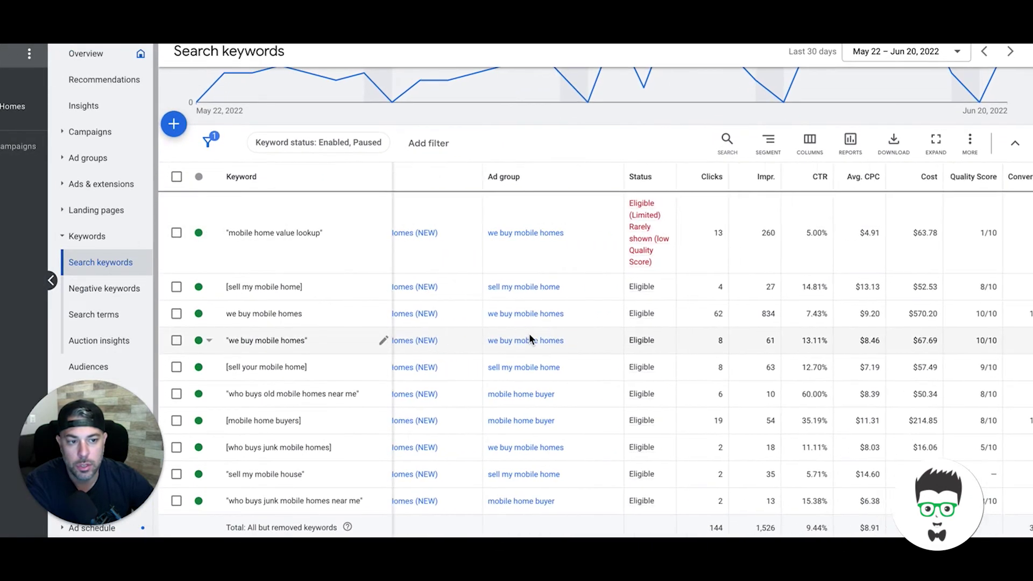
pyautogui.hscroll(1, 529, 338)
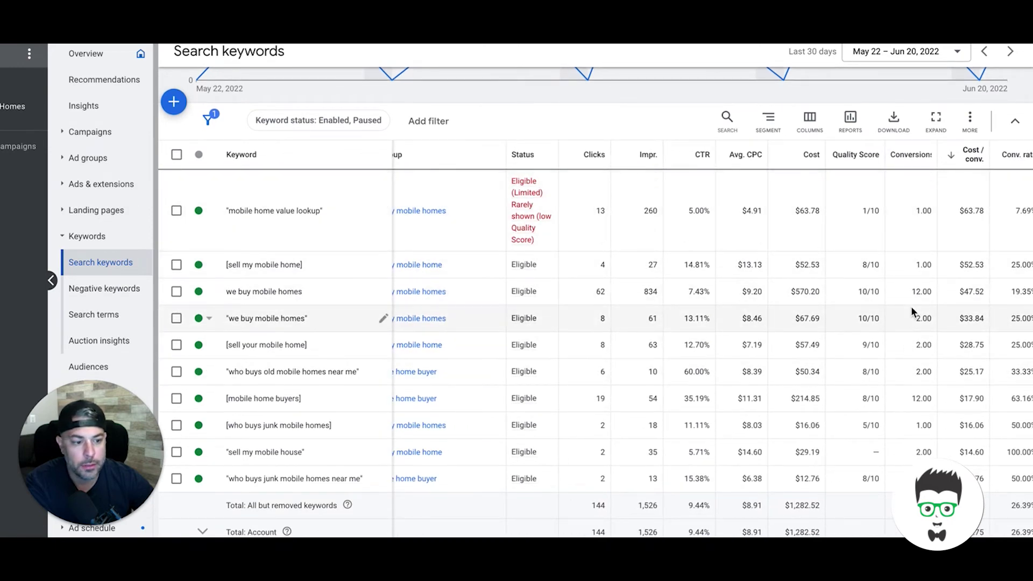
pyautogui.scroll(-2, 910, 371)
pyautogui.click(819, 472)
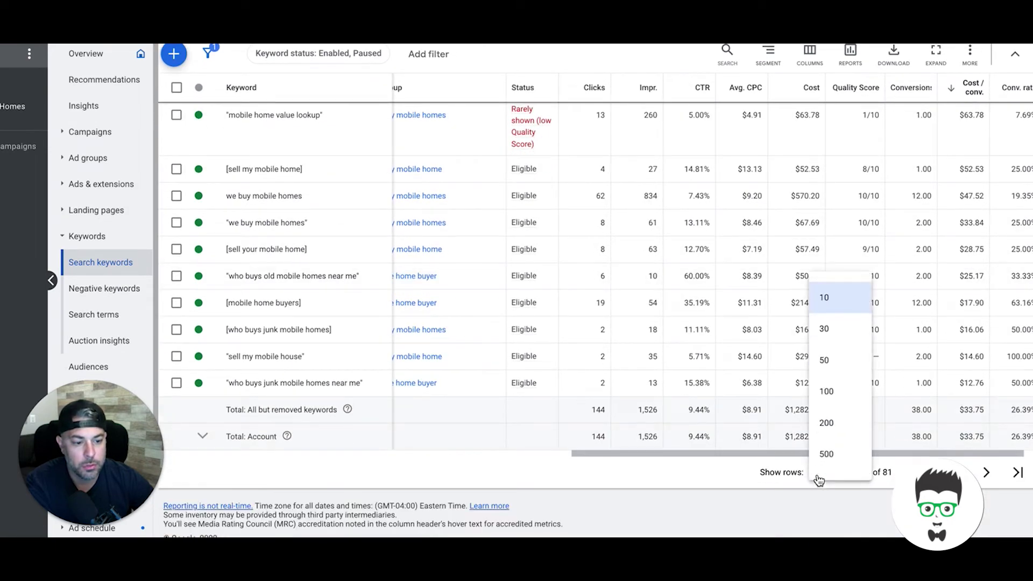
pyautogui.click(823, 453)
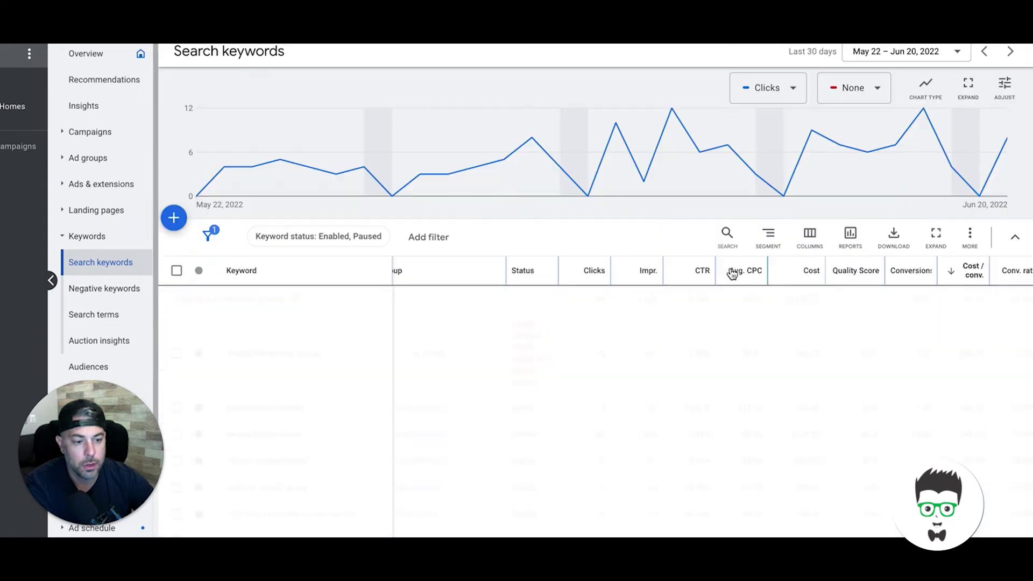
pyautogui.click(908, 272)
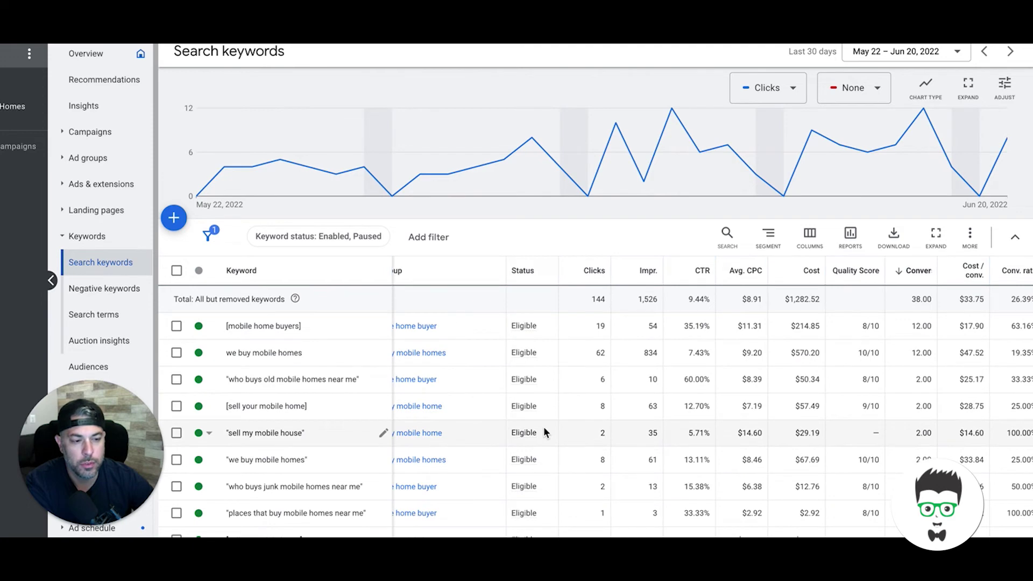
pyautogui.scroll(-2, 544, 427)
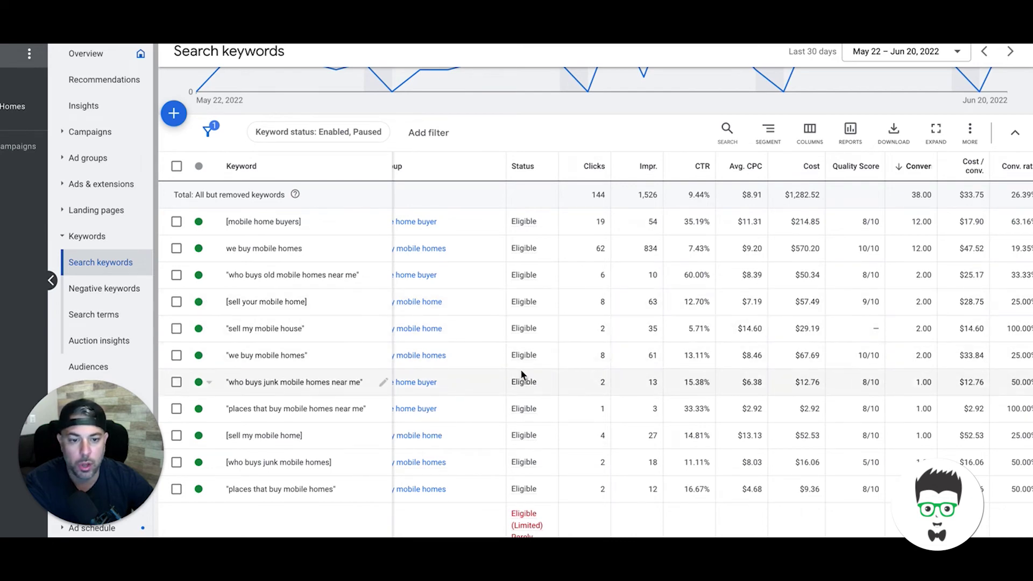
pyautogui.scroll(-1, 521, 370)
pyautogui.scroll(-2, 521, 372)
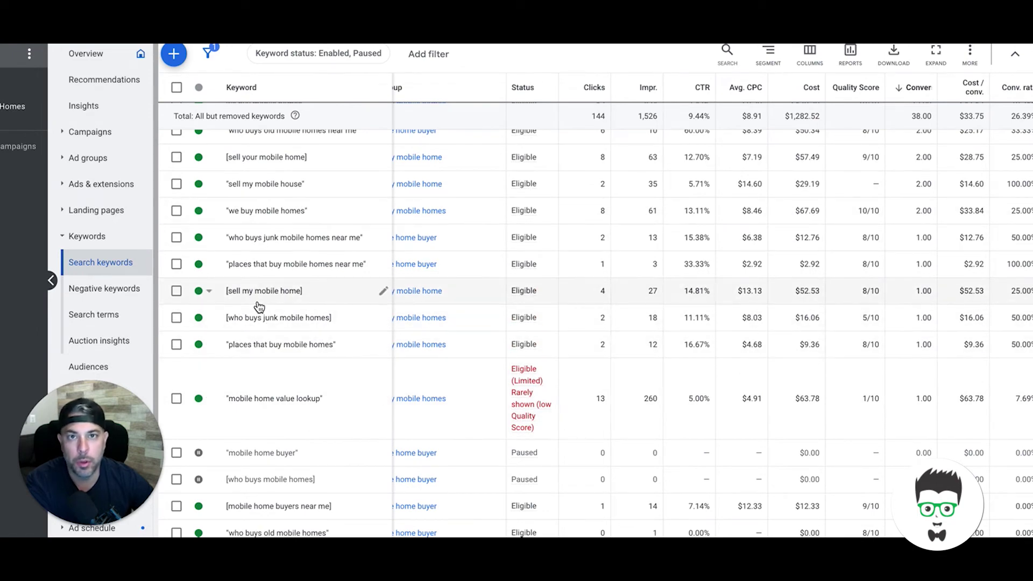
pyautogui.scroll(-1, 304, 377)
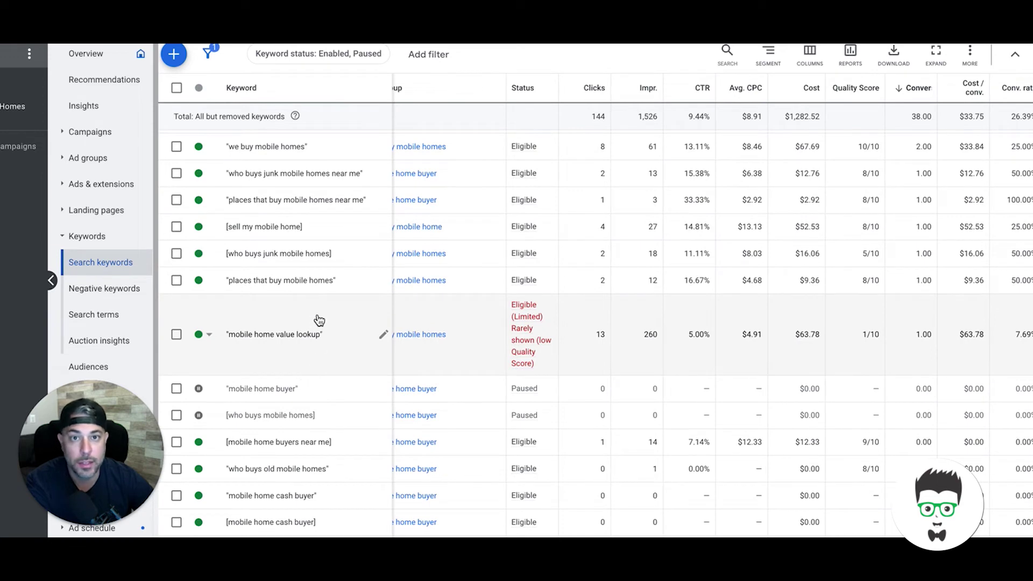
pyautogui.scroll(2, 360, 248)
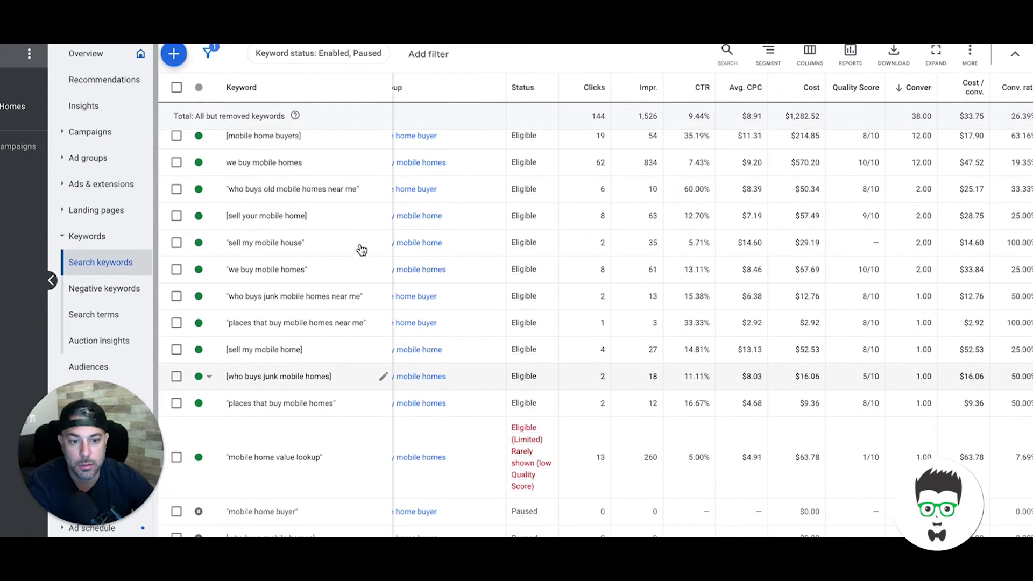
pyautogui.scroll(2, 361, 249)
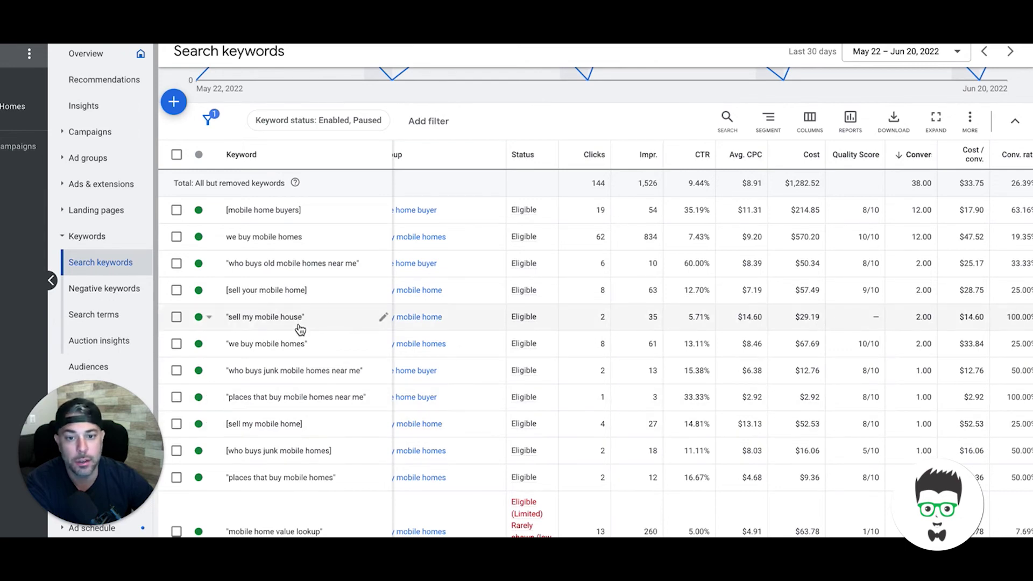
pyautogui.scroll(-3, 298, 330)
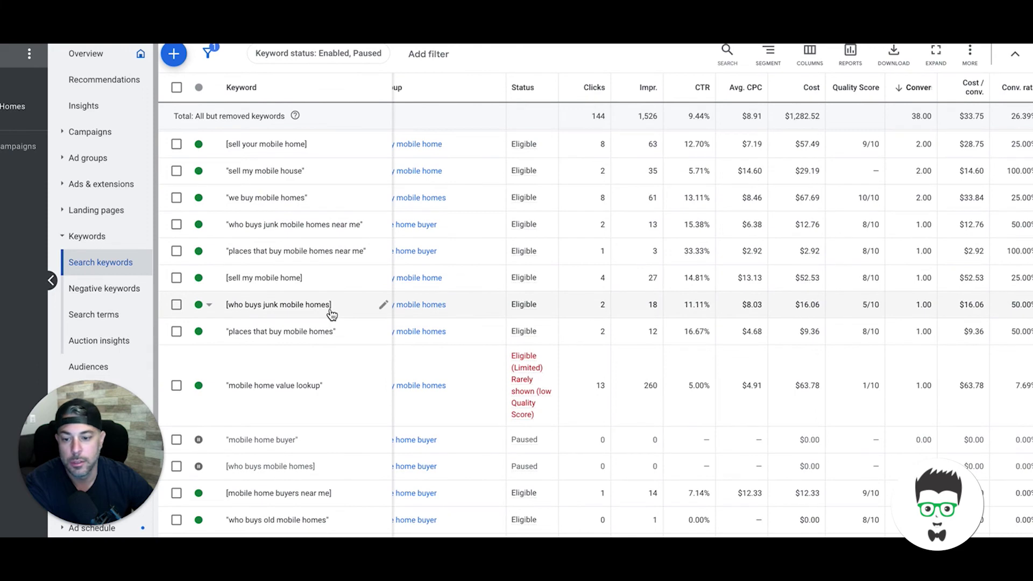
pyautogui.scroll(-3, 330, 310)
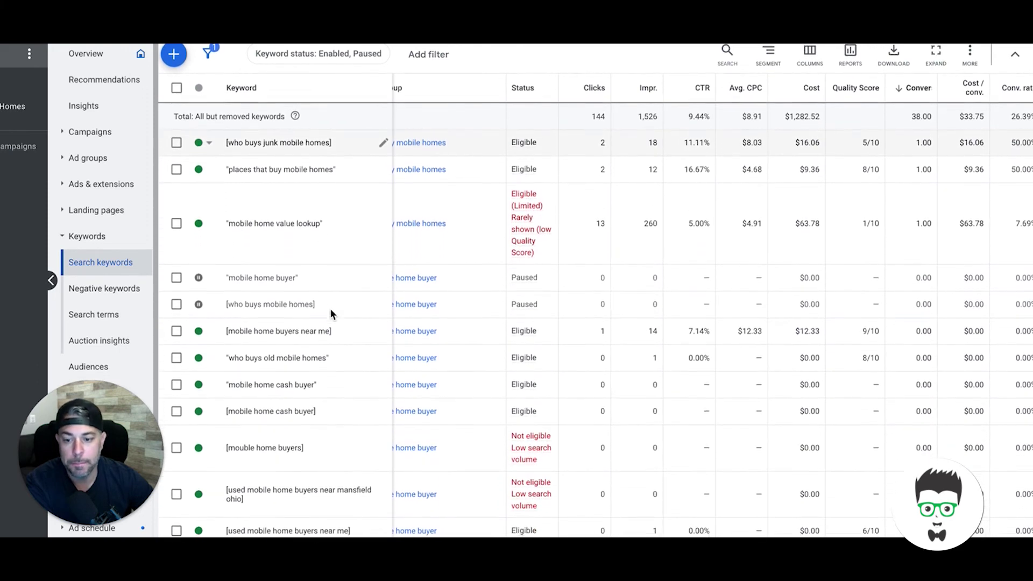
pyautogui.scroll(-2, 330, 311)
pyautogui.scroll(10, 351, 256)
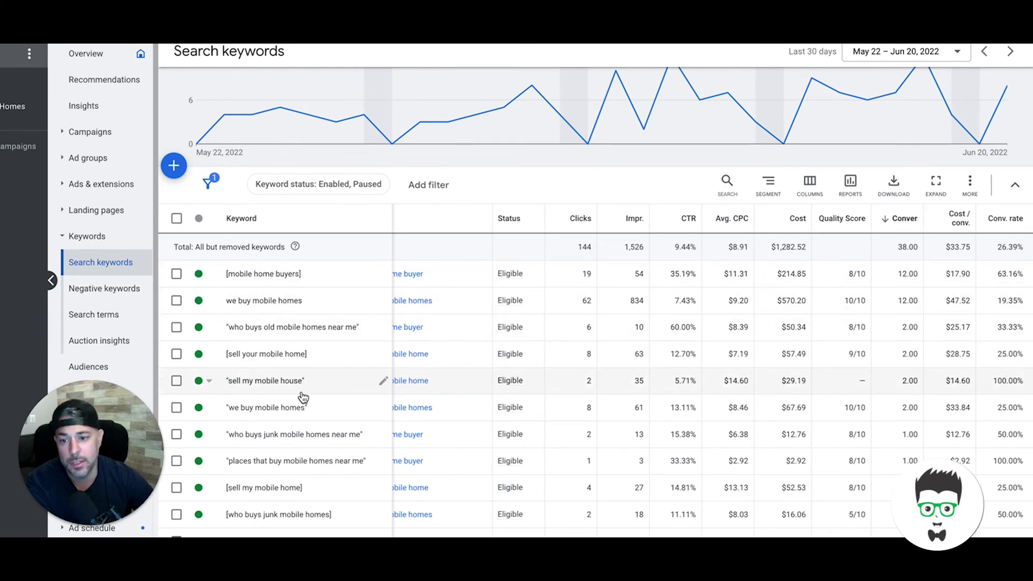
pyautogui.scroll(-1, 356, 377)
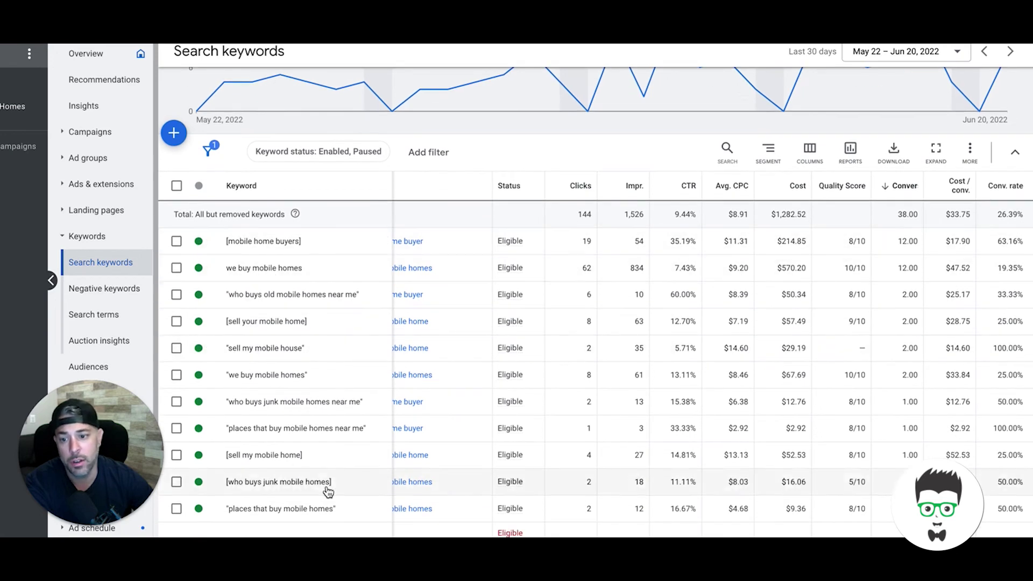
pyautogui.scroll(-3, 320, 360)
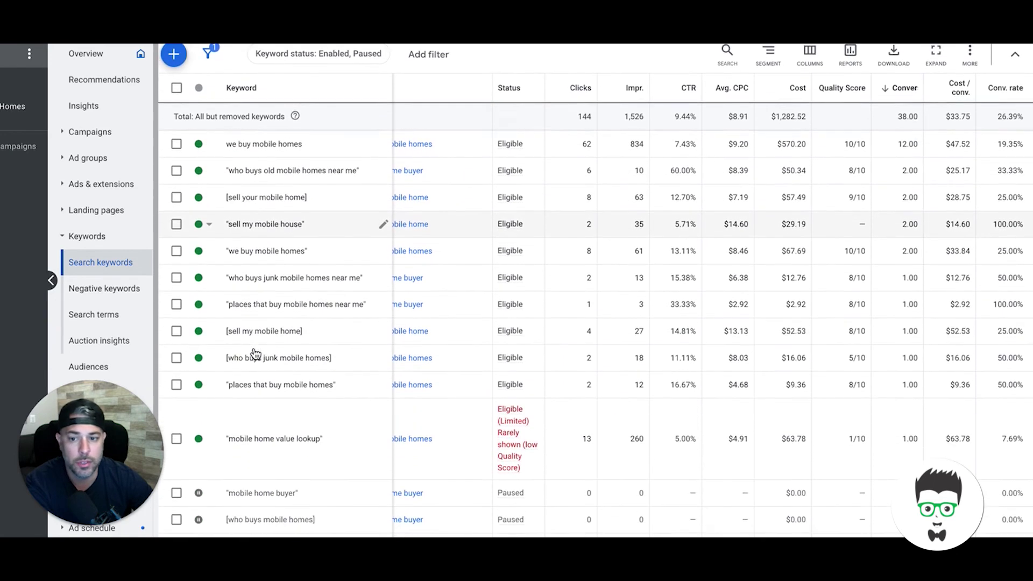
pyautogui.scroll(3, 370, 411)
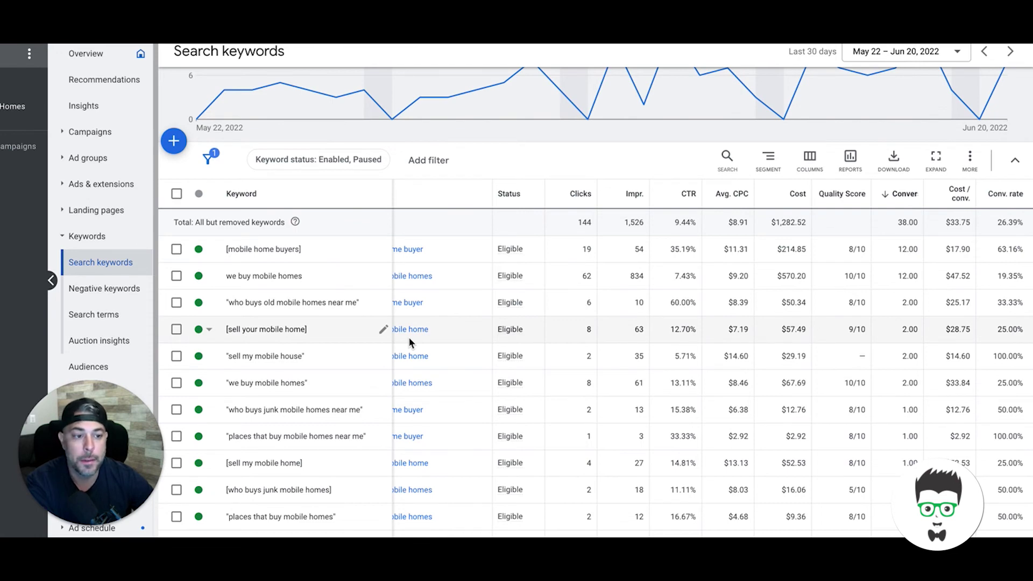
pyautogui.scroll(-3, 631, 334)
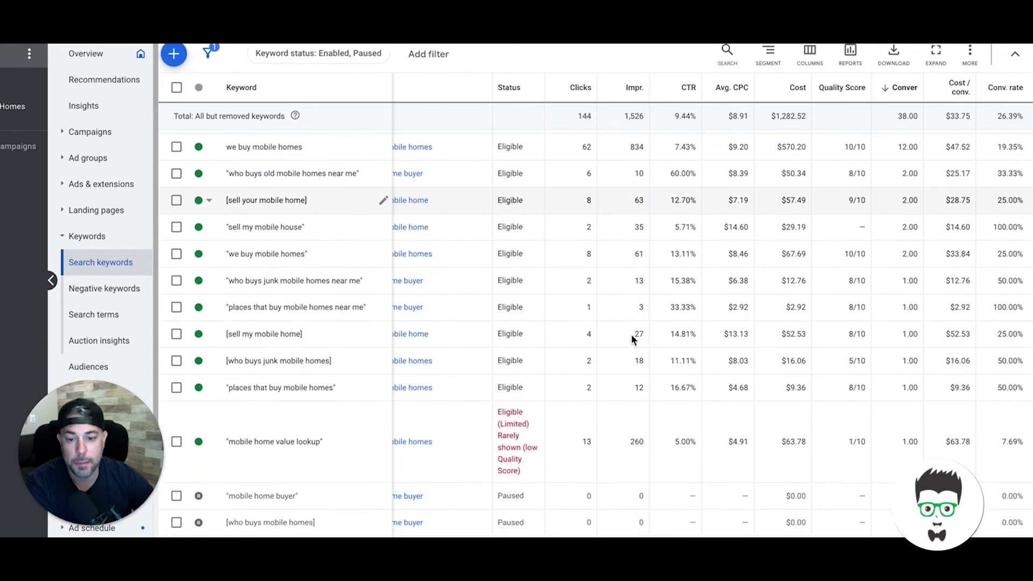
pyautogui.scroll(-1, 631, 334)
pyautogui.scroll(-4, 480, 341)
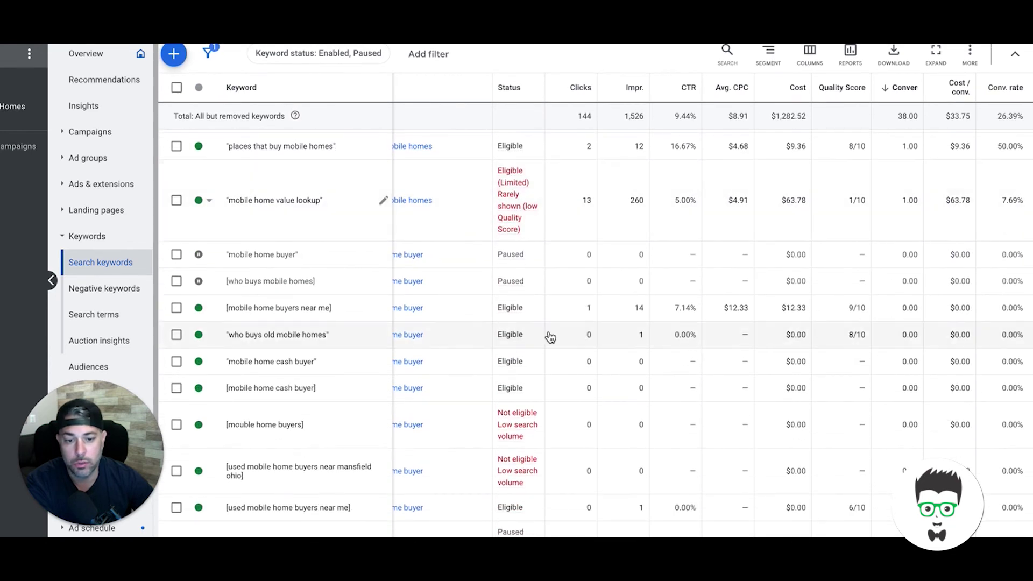
pyautogui.scroll(10, 705, 312)
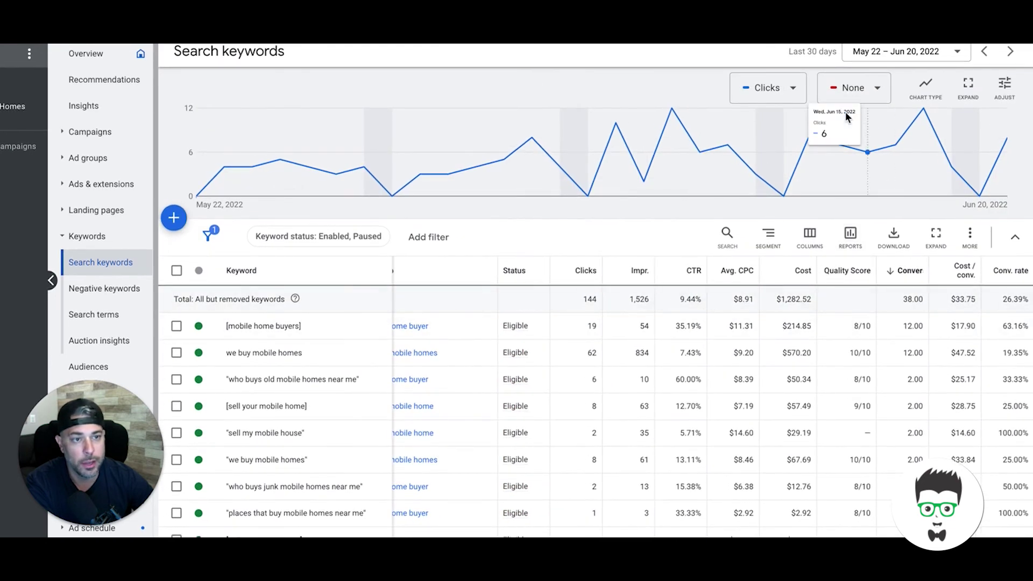